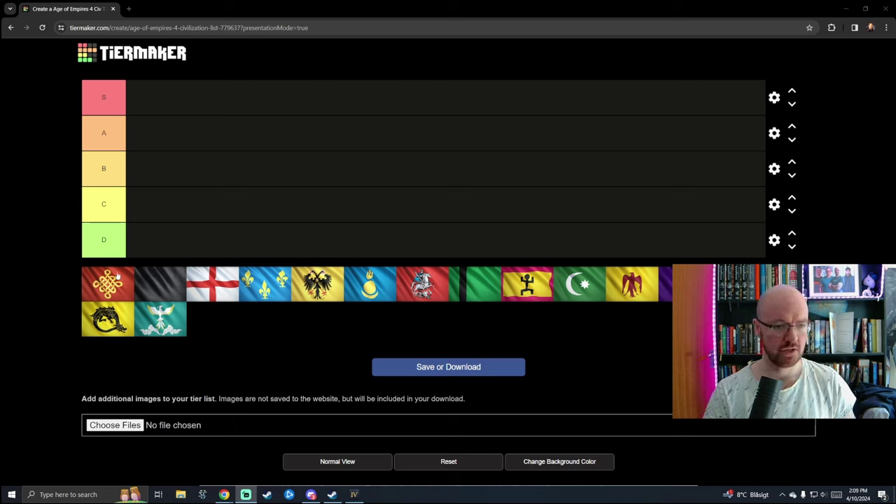
Step: Place the red flag with the golden knot emblem into the S tier row
{"action": "left_click_drag", "start_coordinate": [115, 278], "coordinate": [172, 98]}
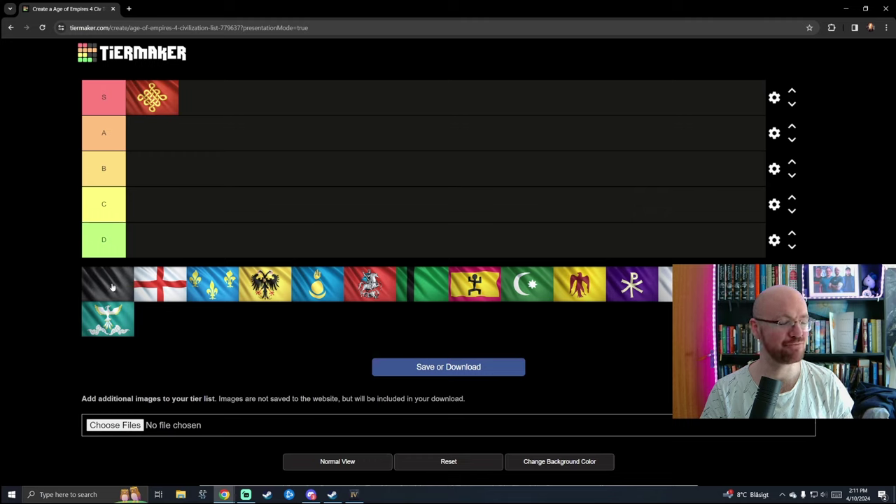
Step: Rank the dark black-and-grey civilization flag in the A tier
{"action": "left_click_drag", "start_coordinate": [115, 287], "coordinate": [155, 134]}
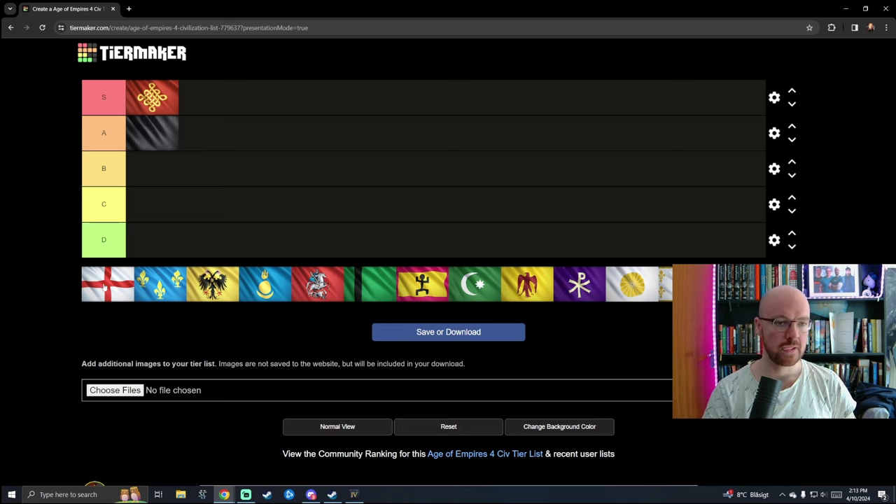
Step: Drop the white England flag with the red cross into tier A, beside the black flag
{"action": "left_click_drag", "start_coordinate": [105, 287], "coordinate": [225, 134]}
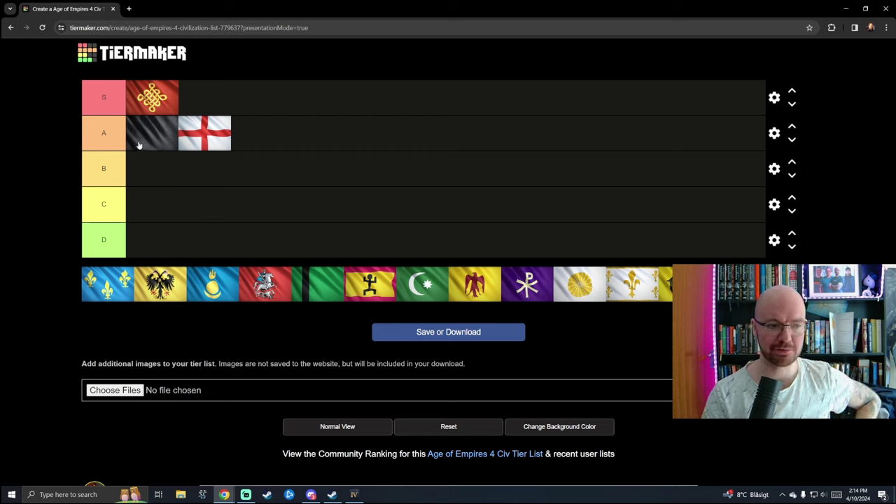
Step: Rank the blue flag with gold fleurs-de-lis as the first entry in tier B
{"action": "left_click_drag", "start_coordinate": [112, 280], "coordinate": [144, 179]}
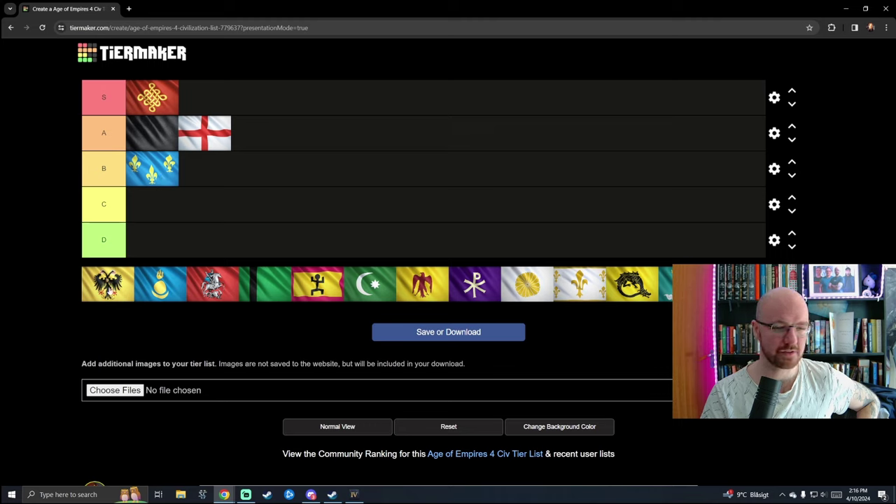
Step: Move the fleur-de-lis flag down to tier C and rank the yellow double-eagle flag in B
{"action": "left_click_drag", "start_coordinate": [149, 177], "coordinate": [145, 217]}
{"action": "left_click_drag", "start_coordinate": [103, 293], "coordinate": [150, 168]}
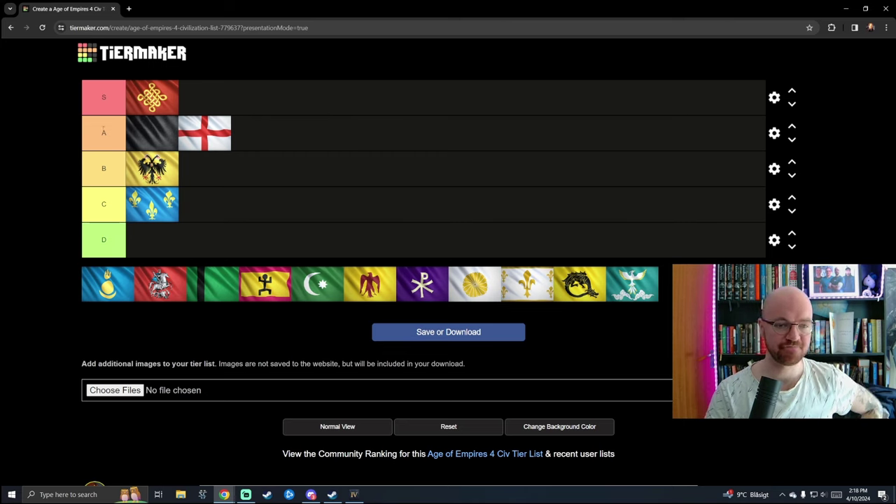
Step: Rank the blue Mongol flag with the gold emblem as the first entry in tier D
{"action": "left_click_drag", "start_coordinate": [116, 290], "coordinate": [151, 244]}
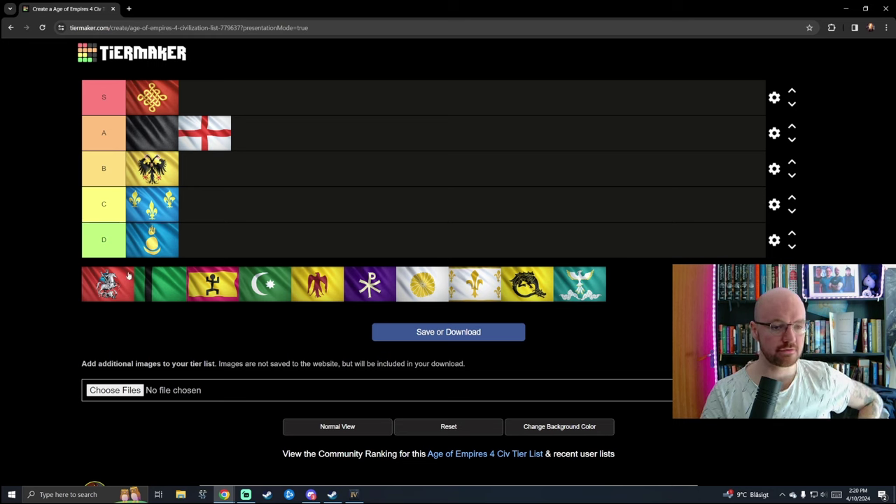
Step: Place the red St. George flag with the white horseman at the start of tier A
{"action": "left_click_drag", "start_coordinate": [122, 280], "coordinate": [152, 133]}
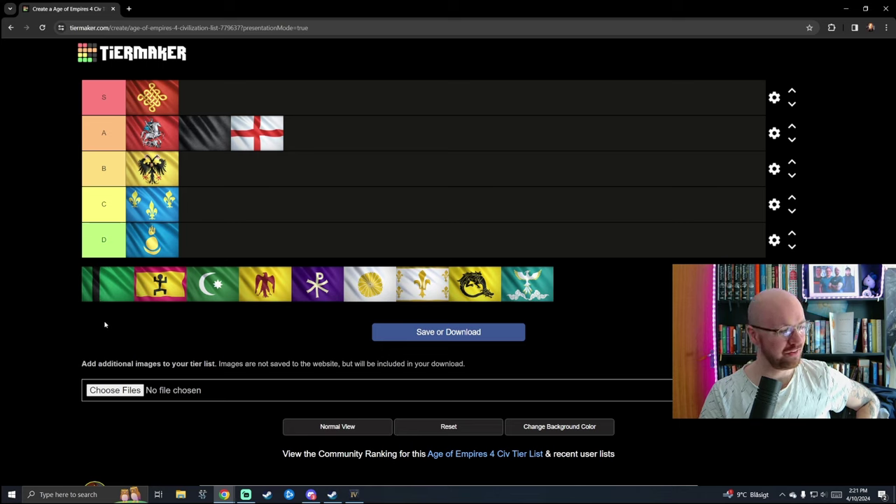
Step: Rank the green flag with the black stripe in tier C, ahead of the fleur-de-lis flag
{"action": "left_click_drag", "start_coordinate": [116, 284], "coordinate": [174, 200]}
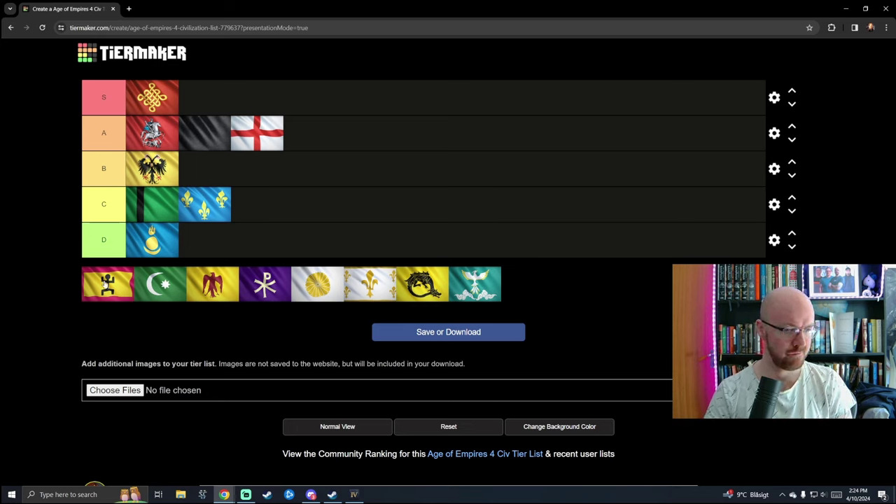
Step: Rank the yellow-and-red flag with a black figure in tier B, beside the double-eagle flag
{"action": "left_click_drag", "start_coordinate": [105, 283], "coordinate": [208, 175]}
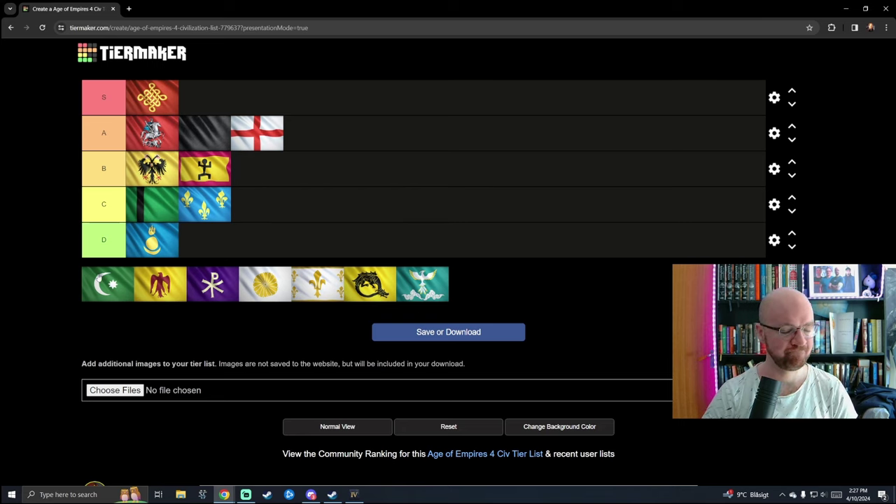
Step: Add the green crescent-and-star flag to tier A, after the England flag
{"action": "left_click_drag", "start_coordinate": [107, 283], "coordinate": [310, 134]}
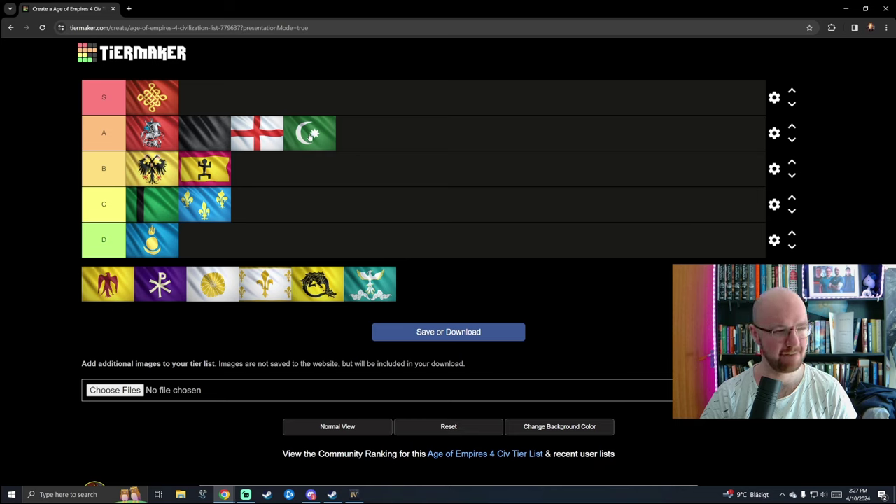
Step: Move the green crescent flag from tier A into the S row beside the knot flag
{"action": "left_click_drag", "start_coordinate": [310, 136], "coordinate": [199, 93]}
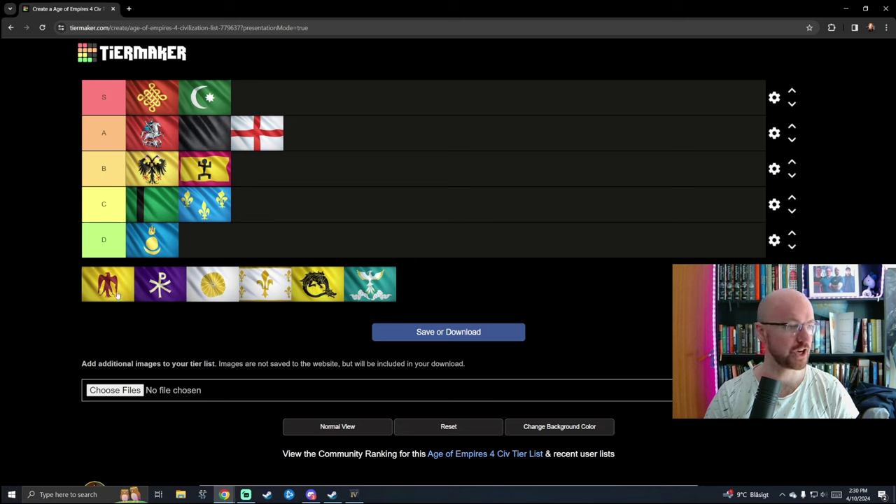
Step: Drop the red eagle flag from the unranked pool into tier A after its first flag
{"action": "left_click_drag", "start_coordinate": [117, 294], "coordinate": [201, 140]}
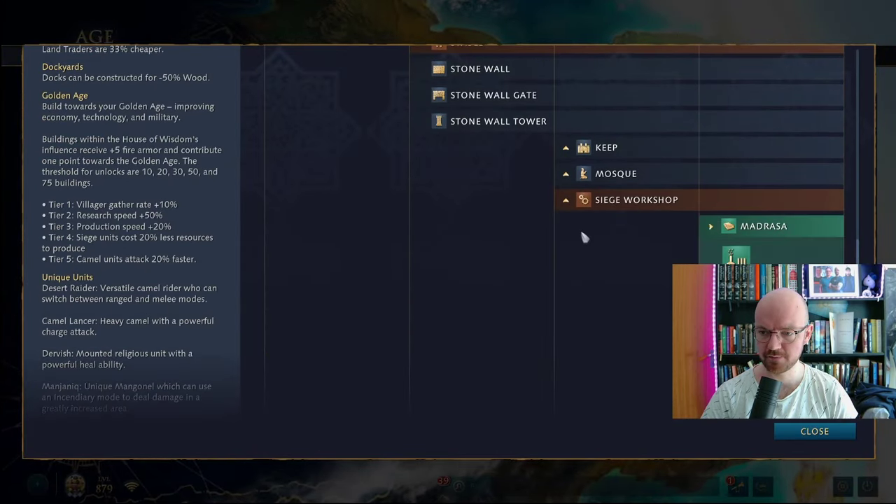
Step: Expand the House of Wisdom wing upgrades in the Ayyubids civilization overview
{"action": "mouse_move", "coordinate": [743, 143]}
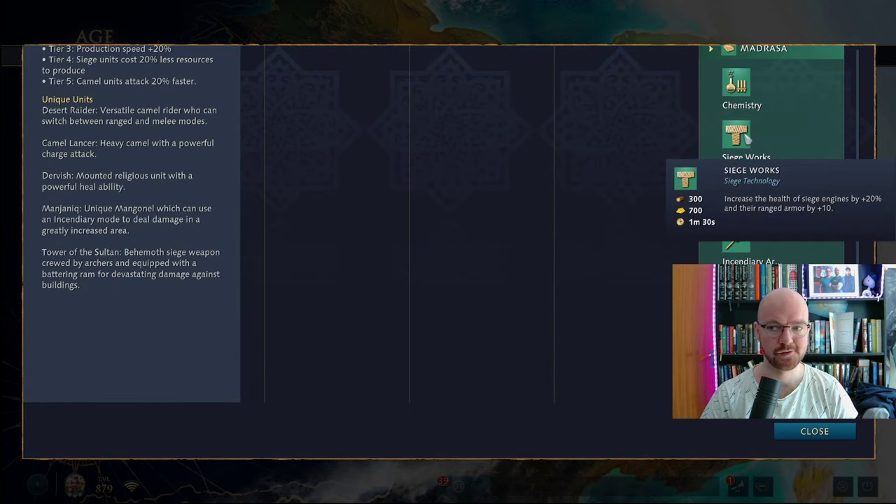
{"action": "scroll", "coordinate": [493, 223], "scroll_direction": "up", "scroll_amount": 3}
{"action": "scroll", "coordinate": [493, 222], "scroll_direction": "up", "scroll_amount": 15}
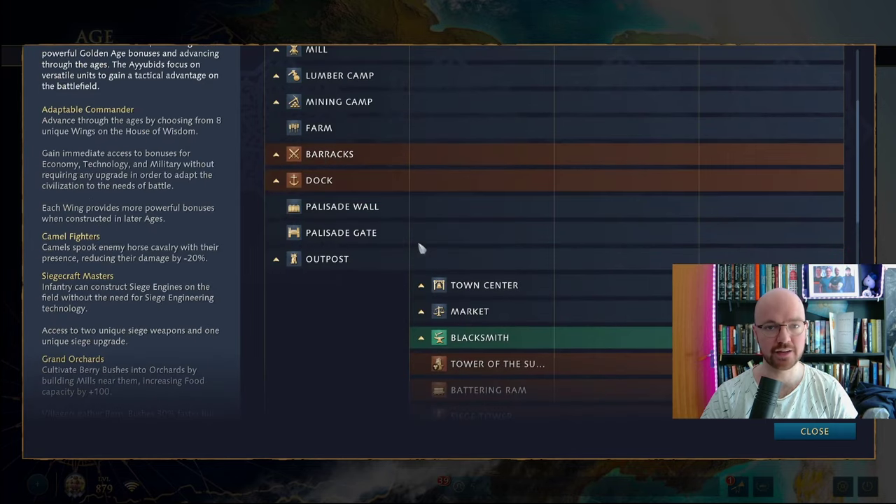
{"action": "left_click", "coordinate": [276, 126]}
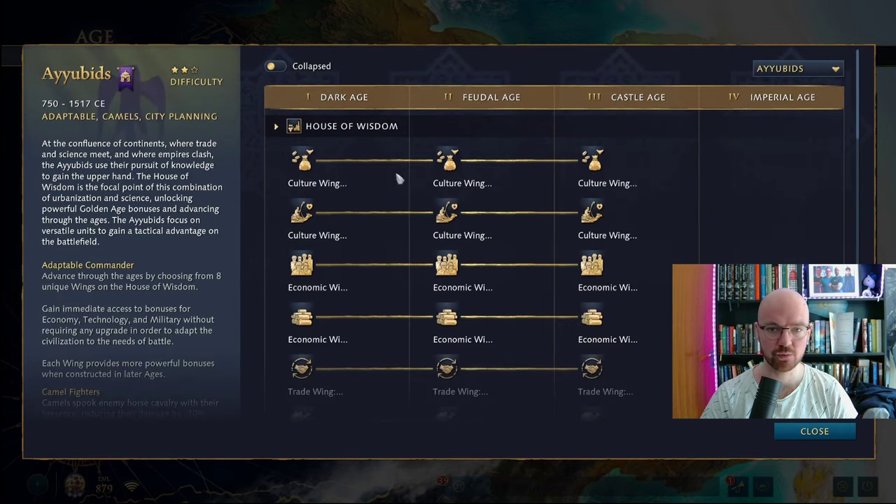
{"action": "scroll", "coordinate": [484, 202], "scroll_direction": "down", "scroll_amount": 4}
{"action": "scroll", "coordinate": [490, 202], "scroll_direction": "down", "scroll_amount": 5}
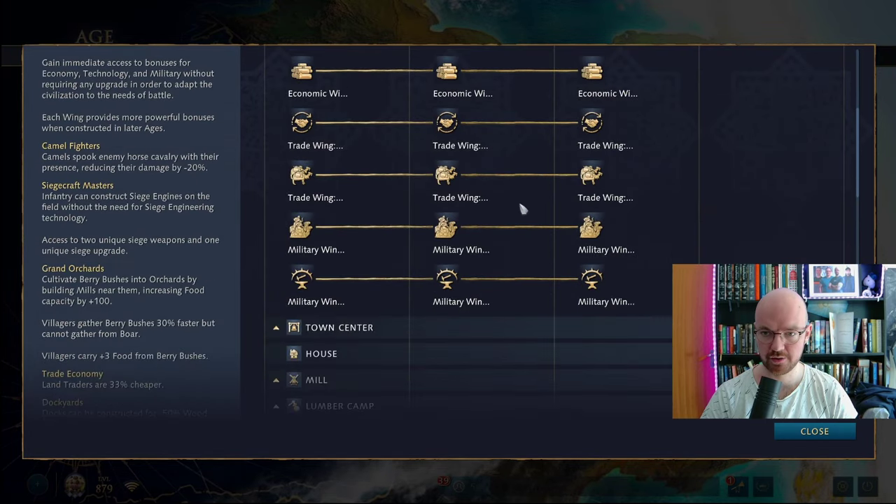
{"action": "scroll", "coordinate": [538, 210], "scroll_direction": "up", "scroll_amount": 2}
{"action": "scroll", "coordinate": [546, 203], "scroll_direction": "up", "scroll_amount": 2}
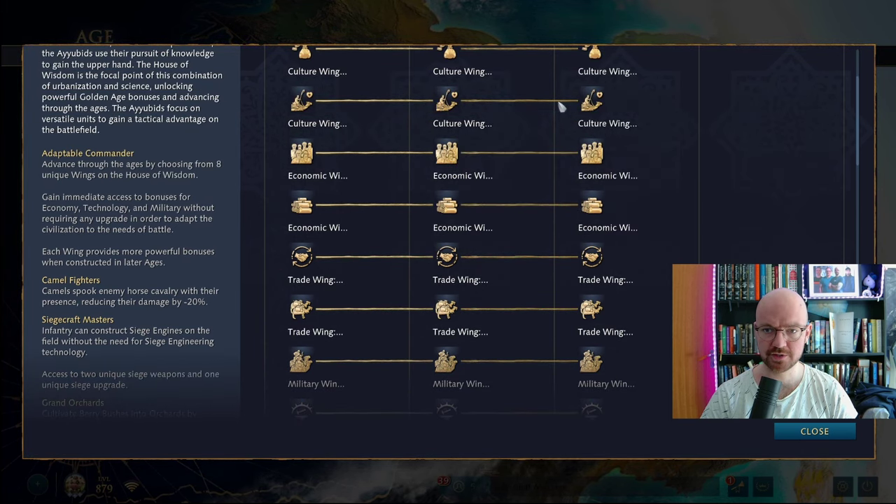
Step: Read the cost and effect tooltips of the Culture, Economic, Trade and Military Wings
{"action": "mouse_move", "coordinate": [585, 100]}
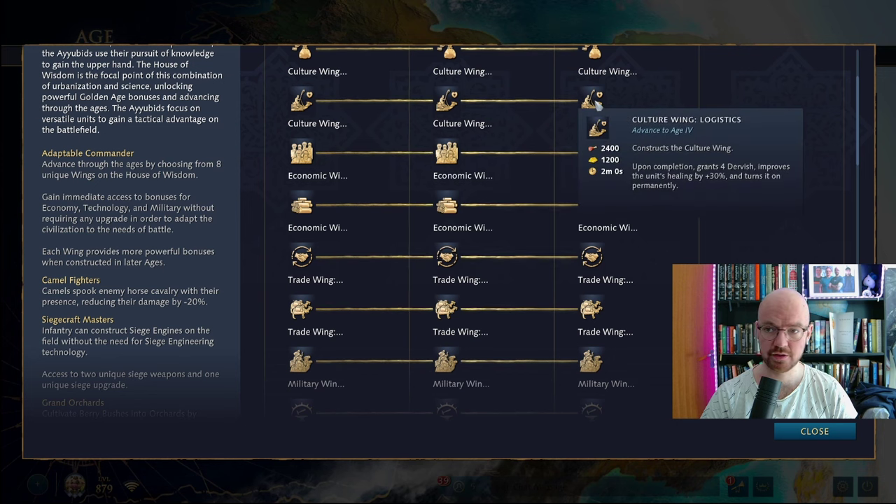
{"action": "mouse_move", "coordinate": [452, 106]}
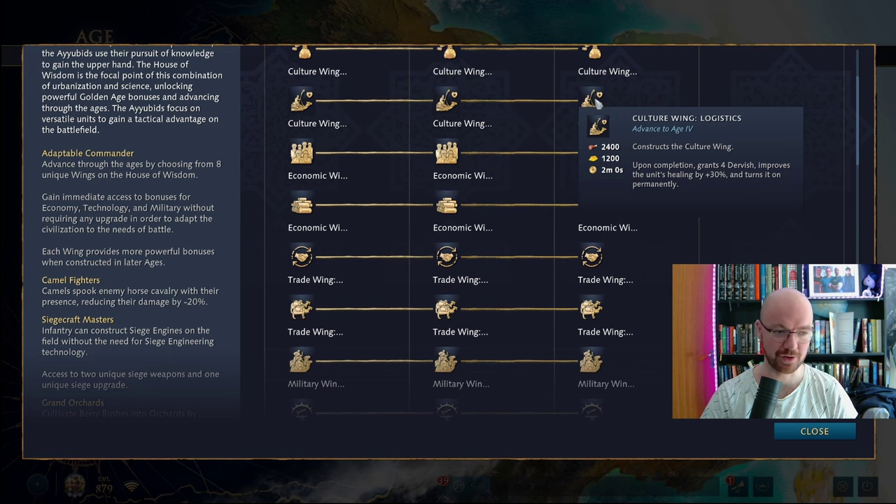
{"action": "scroll", "coordinate": [516, 166], "scroll_direction": "down", "scroll_amount": 1}
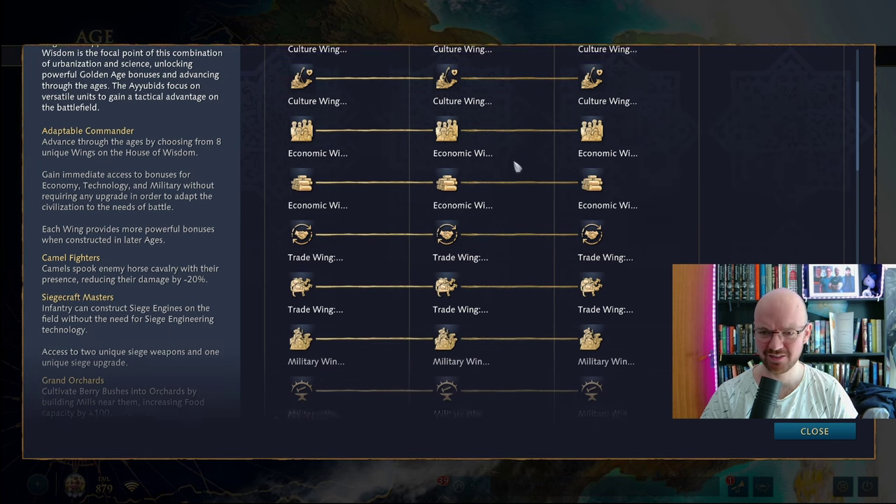
{"action": "scroll", "coordinate": [515, 165], "scroll_direction": "down", "scroll_amount": 3}
{"action": "mouse_move", "coordinate": [446, 273]}
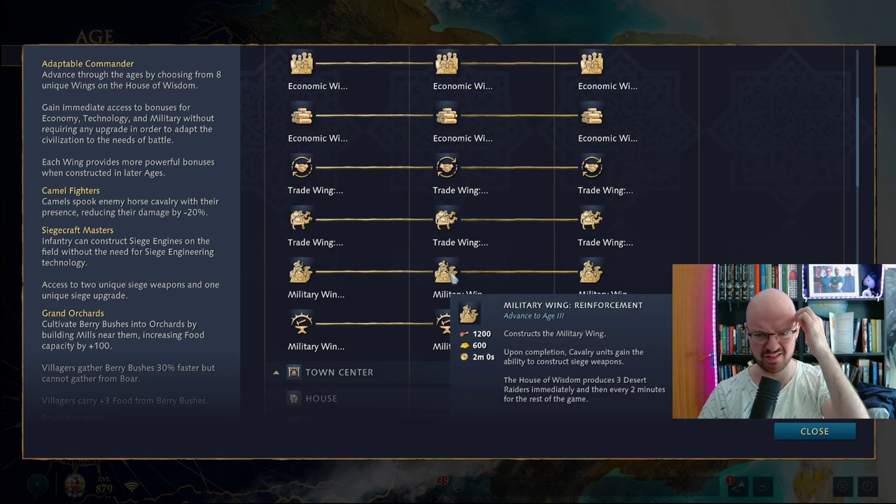
{"action": "mouse_move", "coordinate": [596, 218]}
{"action": "mouse_move", "coordinate": [454, 221]}
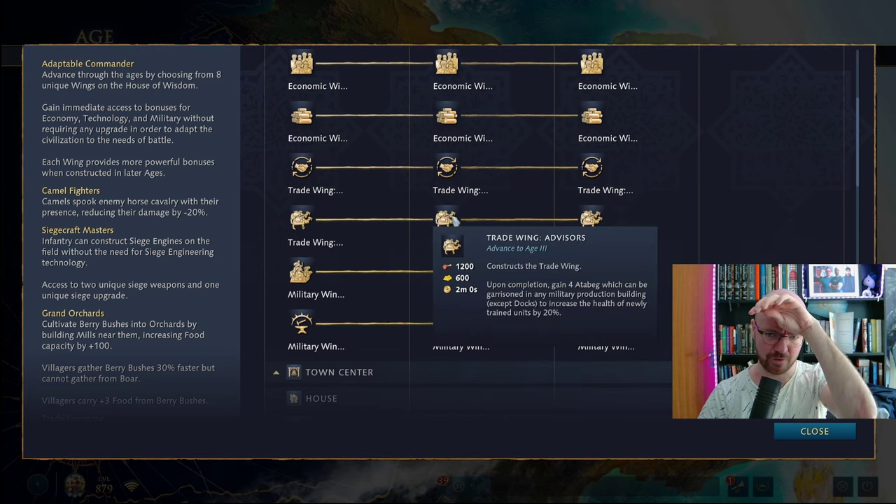
{"action": "scroll", "coordinate": [451, 219], "scroll_direction": "up", "scroll_amount": 2}
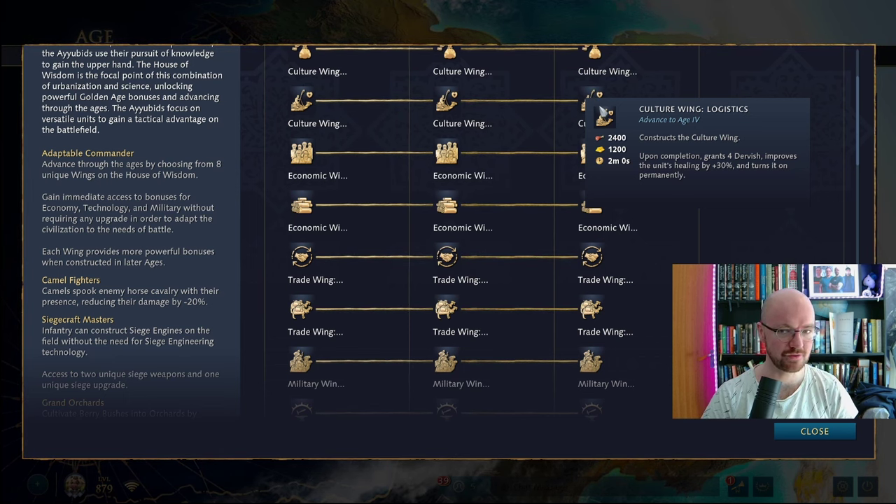
{"action": "mouse_move", "coordinate": [597, 268]}
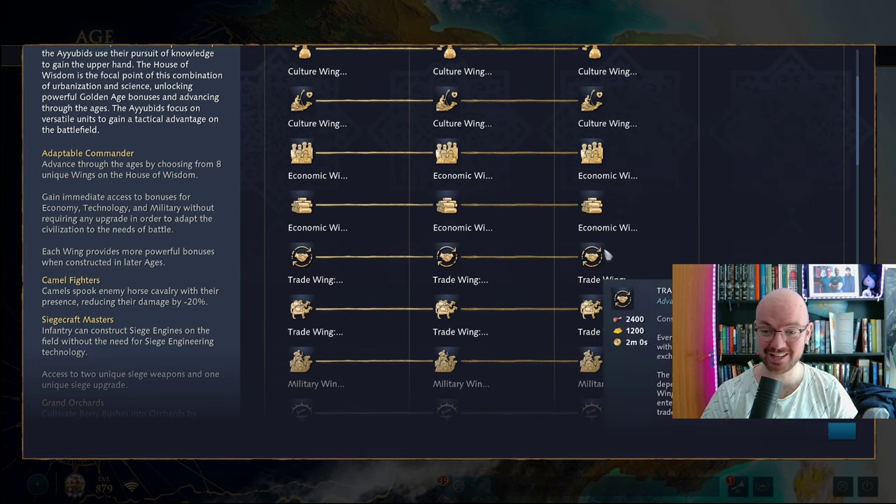
{"action": "scroll", "coordinate": [526, 242], "scroll_direction": "down", "scroll_amount": 2}
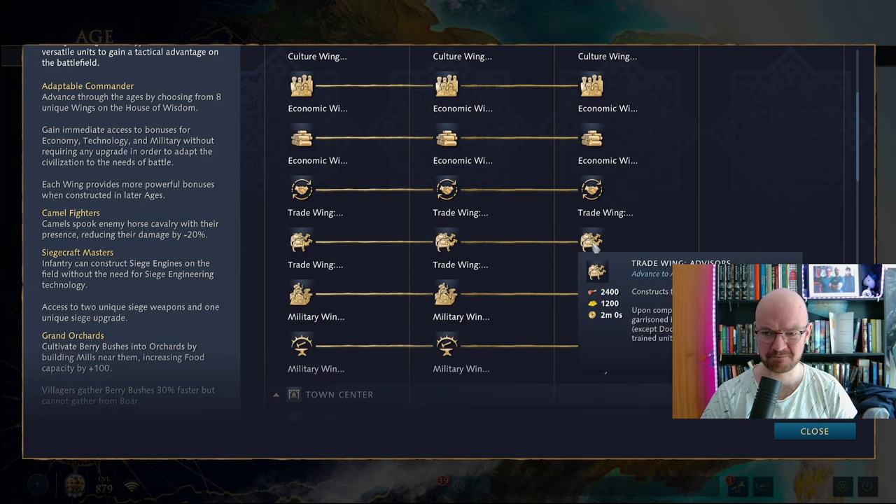
{"action": "mouse_move", "coordinate": [599, 287]}
{"action": "scroll", "coordinate": [600, 287], "scroll_direction": "down", "scroll_amount": 2}
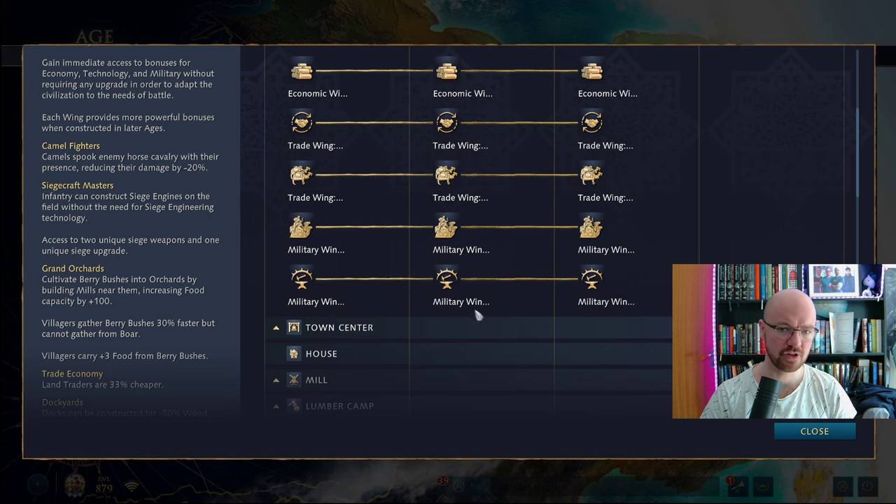
{"action": "scroll", "coordinate": [504, 293], "scroll_direction": "up", "scroll_amount": 3}
{"action": "scroll", "coordinate": [458, 280], "scroll_direction": "up", "scroll_amount": 2}
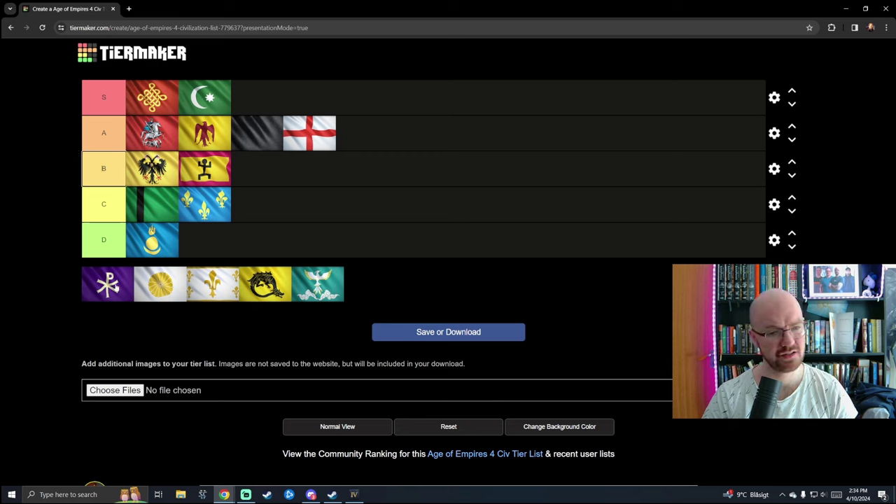
Step: Place the purple chi-rho flag third in tier C, after the blue fleur-de-lis flag
{"action": "left_click_drag", "start_coordinate": [115, 286], "coordinate": [250, 210]}
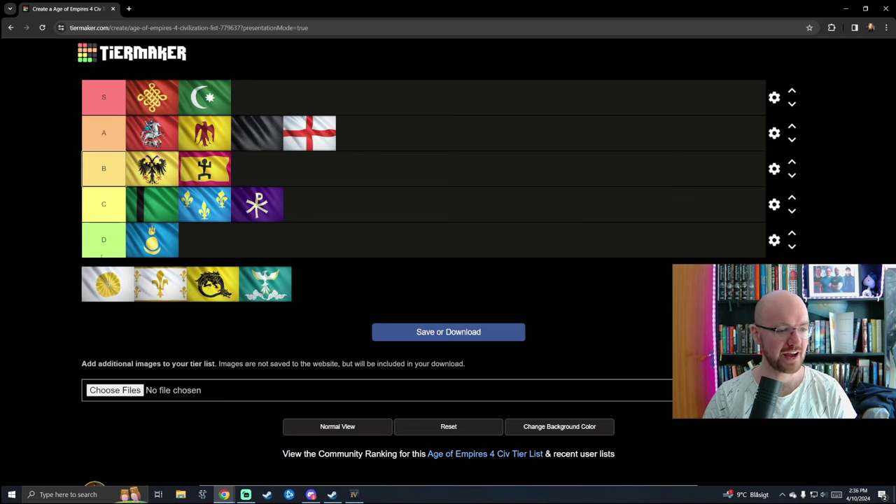
Step: Rank the white-and-yellow sun flag fifth in tier A after first trying it in tier B
{"action": "left_click_drag", "start_coordinate": [109, 280], "coordinate": [123, 176]}
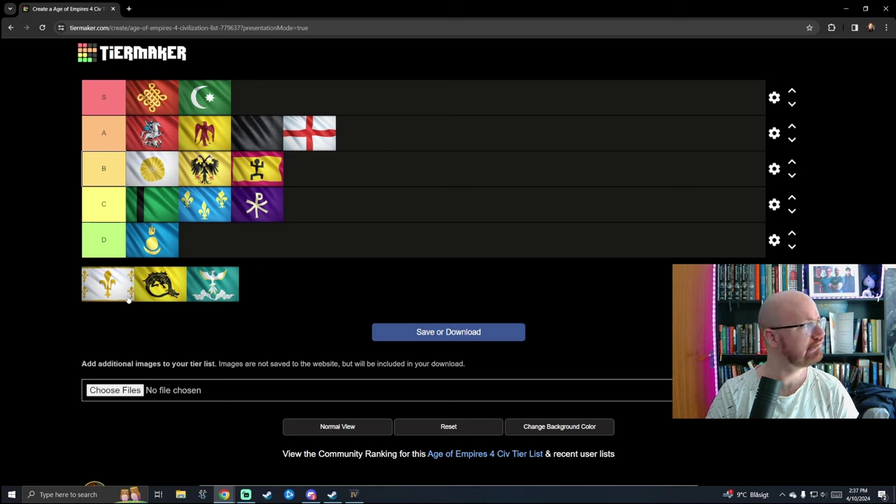
{"action": "left_click_drag", "start_coordinate": [136, 156], "coordinate": [323, 158]}
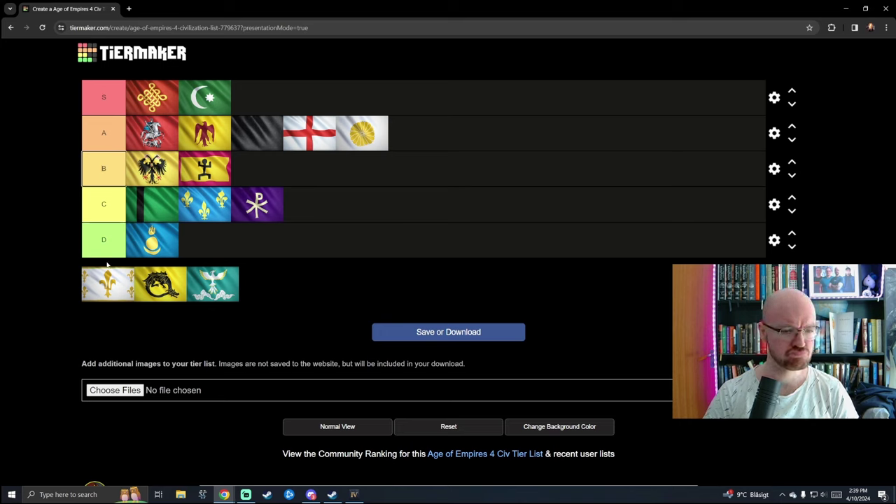
{"action": "left_click_drag", "start_coordinate": [108, 284], "coordinate": [270, 167]}
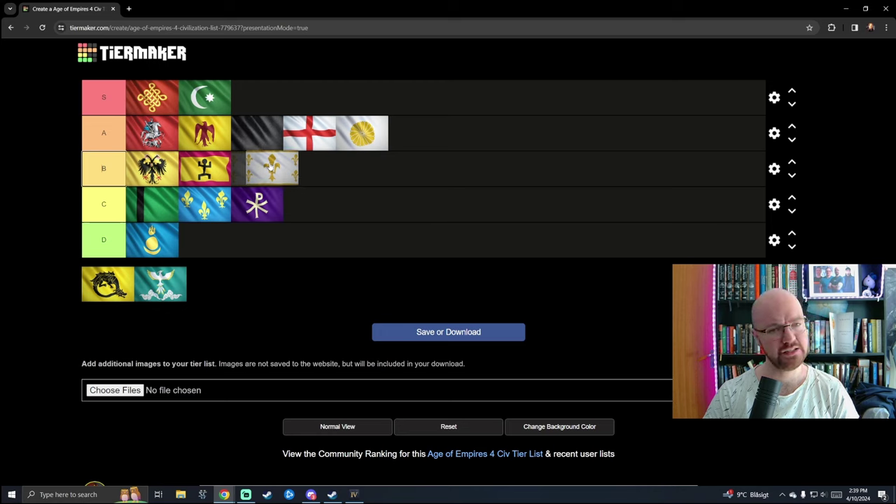
{"action": "left_click_drag", "start_coordinate": [270, 167], "coordinate": [271, 166]}
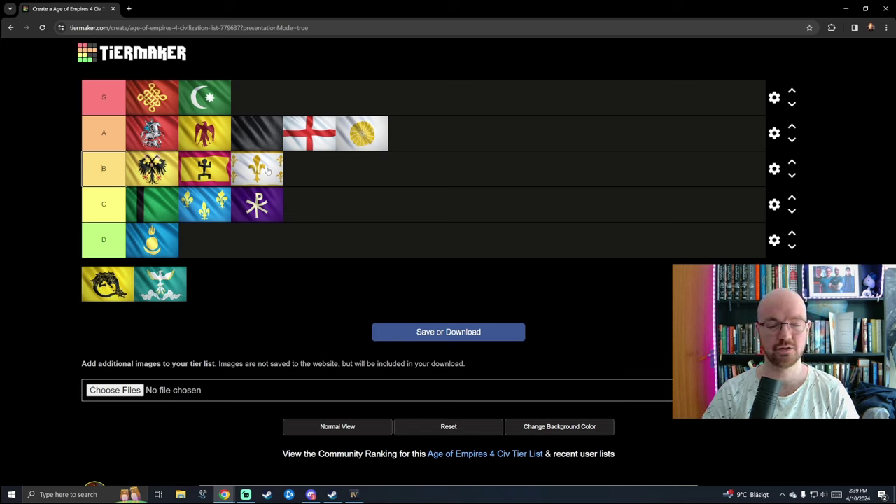
{"action": "left_click_drag", "start_coordinate": [266, 171], "coordinate": [159, 203]}
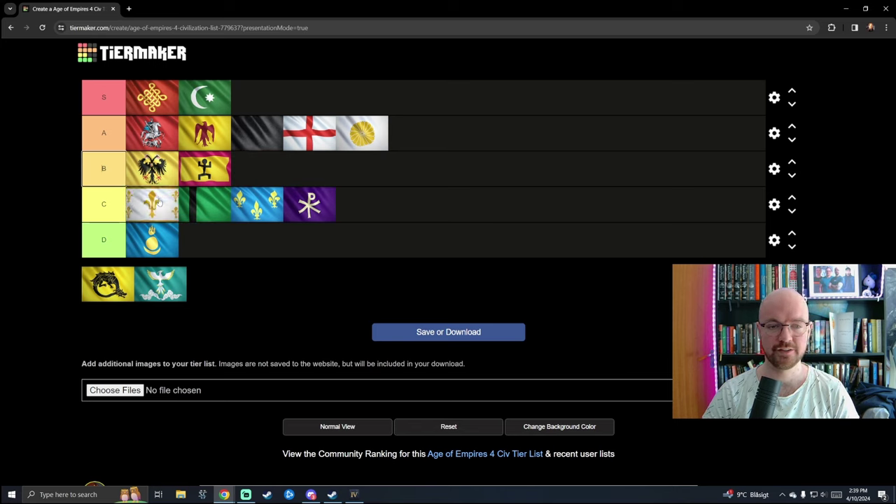
{"action": "left_click_drag", "start_coordinate": [215, 207], "coordinate": [151, 203]}
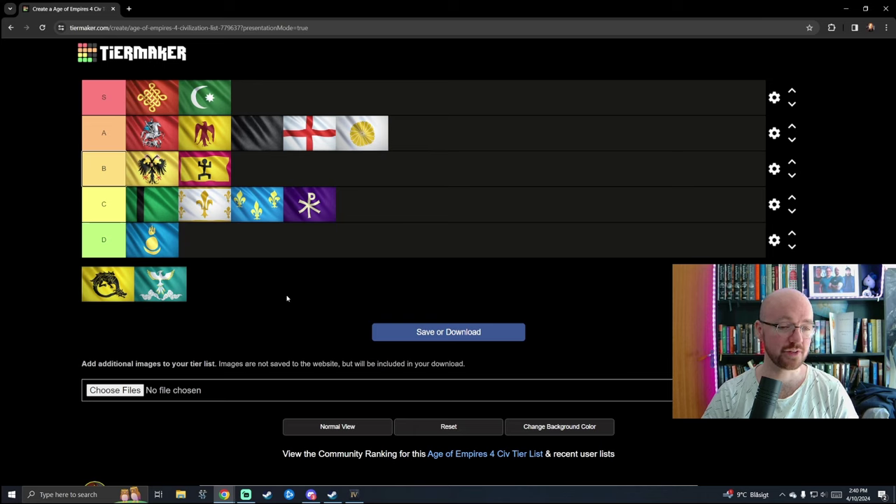
Step: Drop the yellow dragon flag into the S row after the green crescent flag
{"action": "left_click_drag", "start_coordinate": [129, 285], "coordinate": [306, 106]}
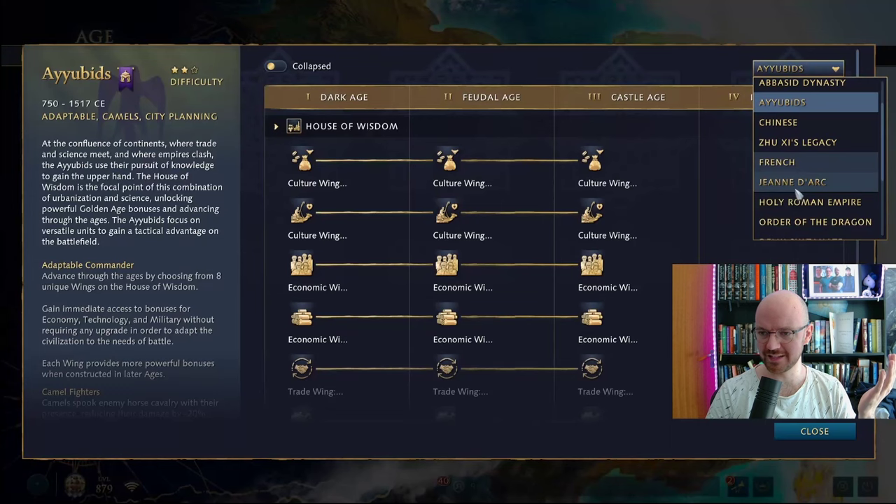
Step: Load the Order of the Dragon tech tree and expand its Stable showing Gilded Horseman, Gilded Knight and War Horses
{"action": "scroll", "coordinate": [800, 183], "scroll_direction": "down", "scroll_amount": 2}
{"action": "left_click", "coordinate": [800, 179]}
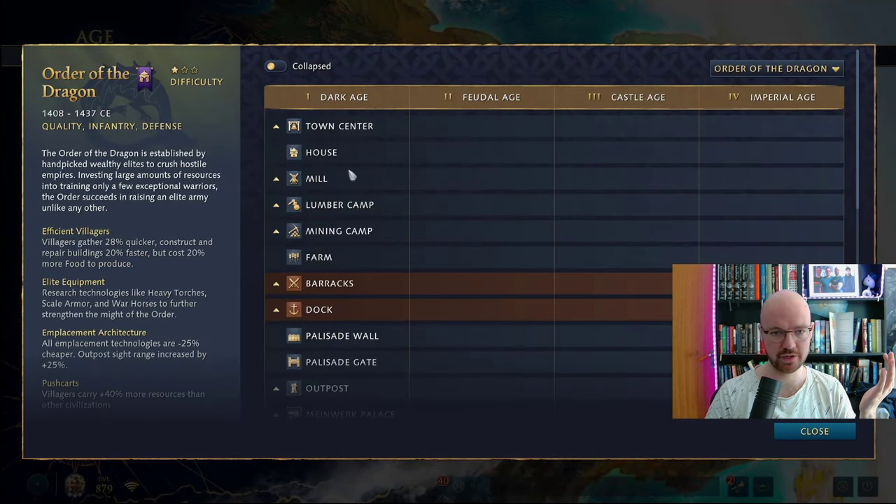
{"action": "scroll", "coordinate": [371, 182], "scroll_direction": "down", "scroll_amount": 5}
{"action": "scroll", "coordinate": [392, 186], "scroll_direction": "down", "scroll_amount": 3}
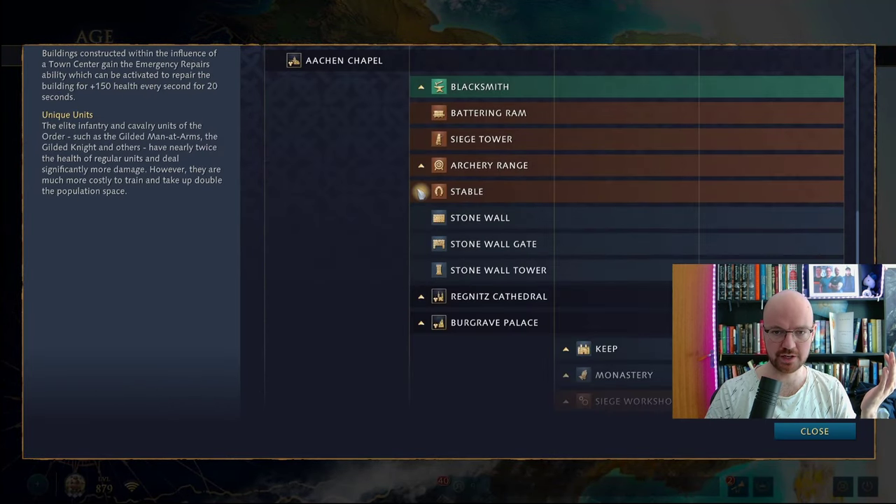
{"action": "left_click", "coordinate": [420, 192]}
{"action": "scroll", "coordinate": [346, 172], "scroll_direction": "down", "scroll_amount": 2}
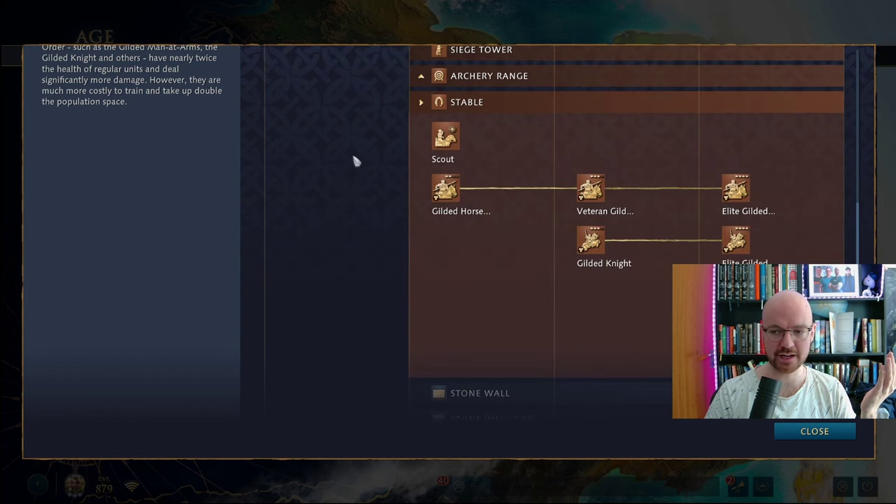
{"action": "mouse_move", "coordinate": [590, 234]}
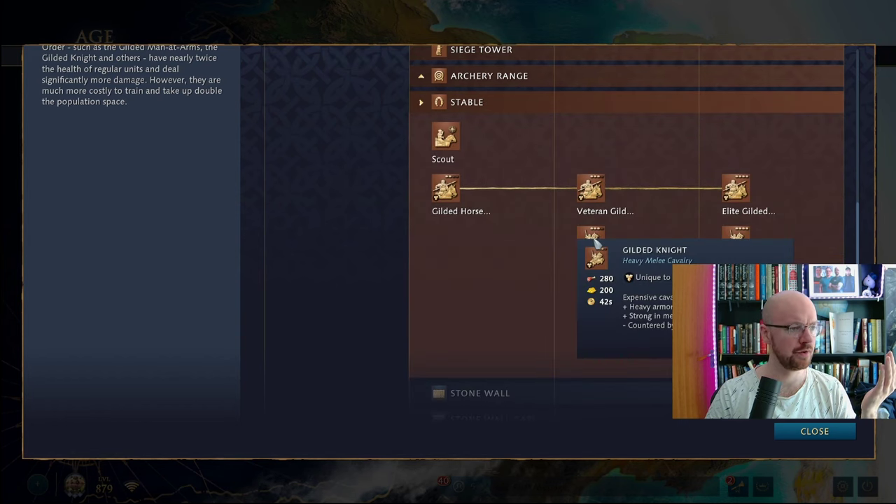
{"action": "scroll", "coordinate": [594, 242], "scroll_direction": "down", "scroll_amount": 1}
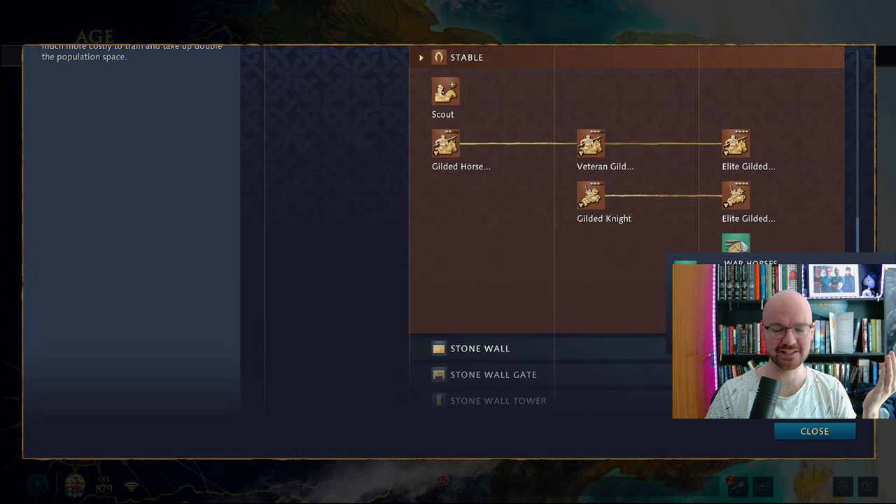
{"action": "scroll", "coordinate": [743, 236], "scroll_direction": "down", "scroll_amount": 1}
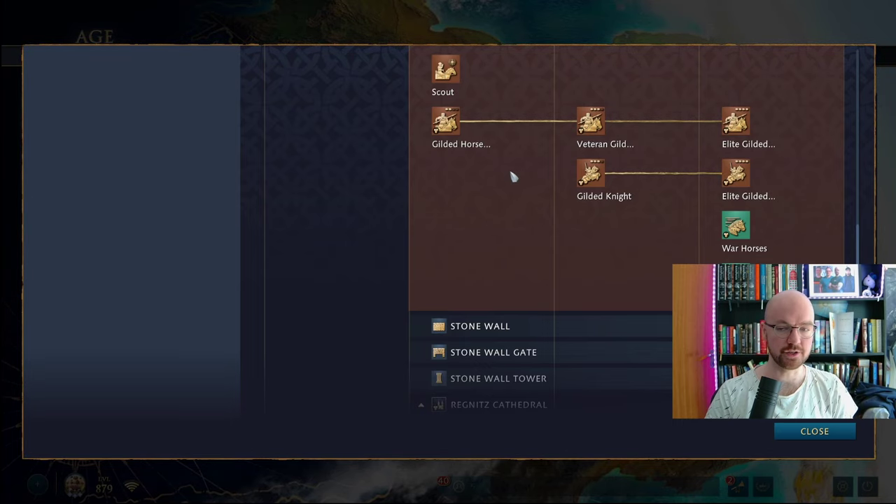
{"action": "scroll", "coordinate": [516, 173], "scroll_direction": "up", "scroll_amount": 10}
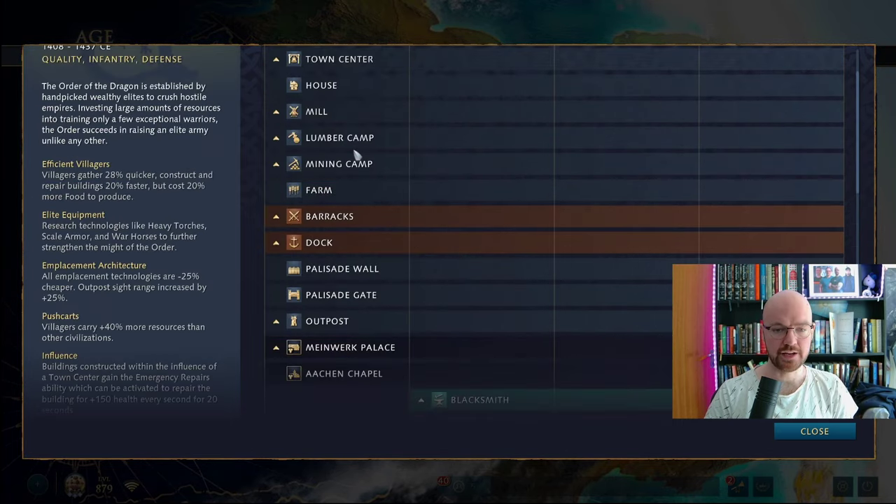
{"action": "scroll", "coordinate": [351, 157], "scroll_direction": "down", "scroll_amount": 3}
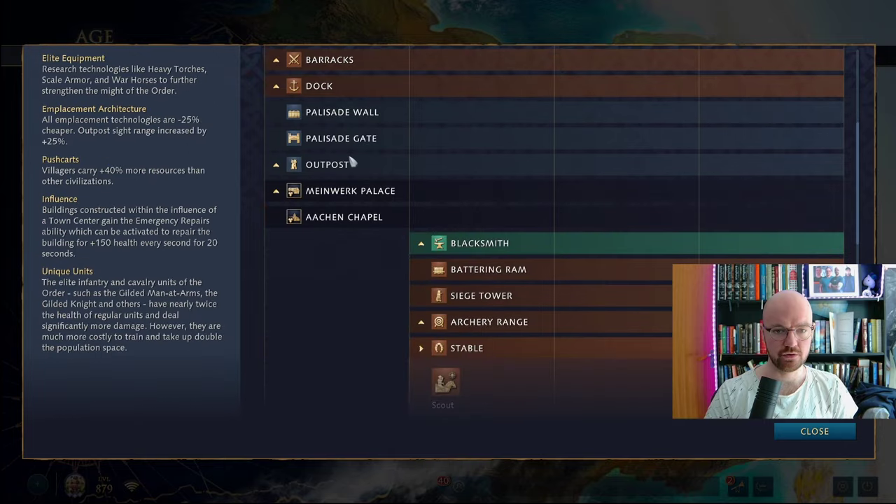
{"action": "left_click", "coordinate": [287, 196]}
{"action": "scroll", "coordinate": [420, 167], "scroll_direction": "down", "scroll_amount": 10}
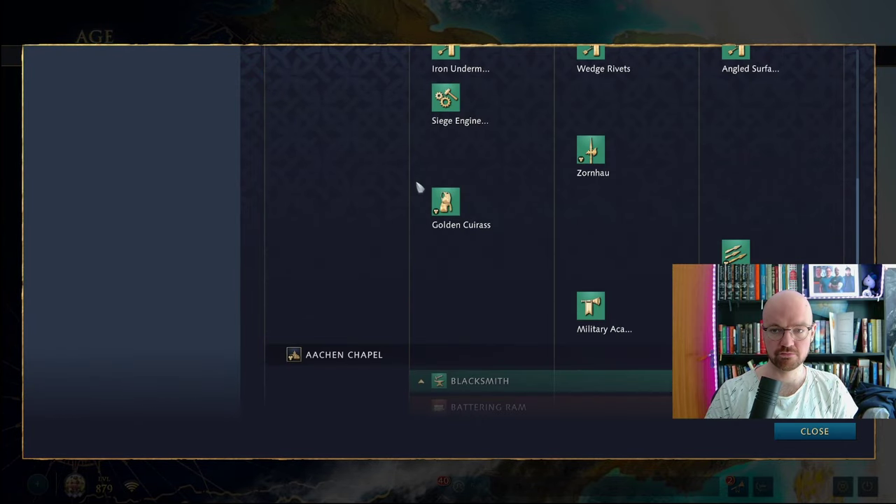
{"action": "scroll", "coordinate": [416, 185], "scroll_direction": "down", "scroll_amount": 1}
{"action": "mouse_move", "coordinate": [454, 160]}
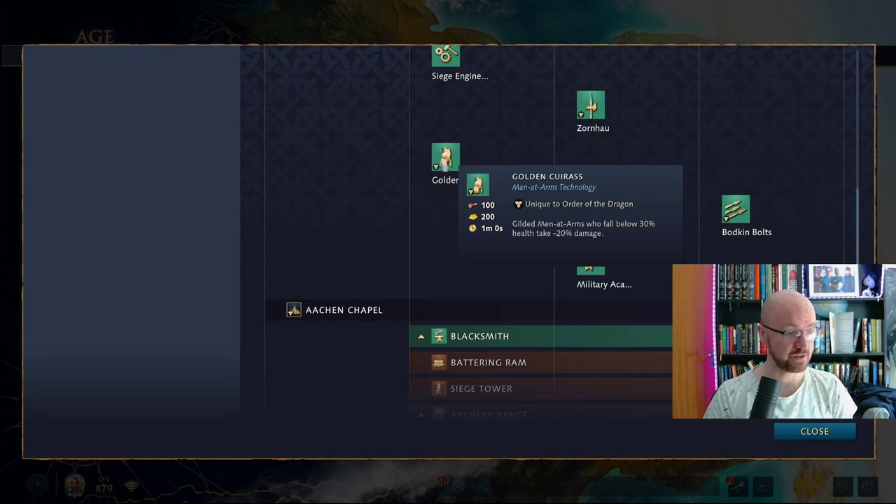
{"action": "scroll", "coordinate": [445, 168], "scroll_direction": "down", "scroll_amount": 3}
{"action": "mouse_move", "coordinate": [735, 125]}
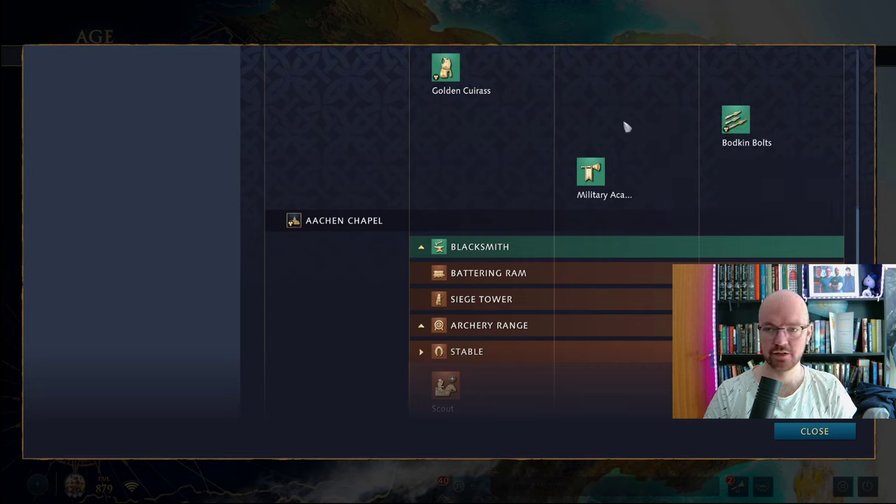
{"action": "scroll", "coordinate": [622, 124], "scroll_direction": "up", "scroll_amount": 4}
{"action": "mouse_move", "coordinate": [591, 154]}
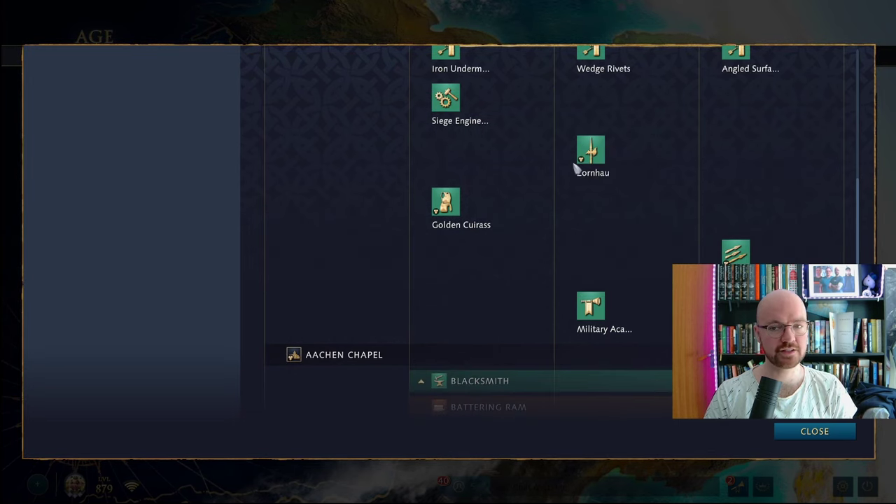
{"action": "scroll", "coordinate": [595, 168], "scroll_direction": "down", "scroll_amount": 2}
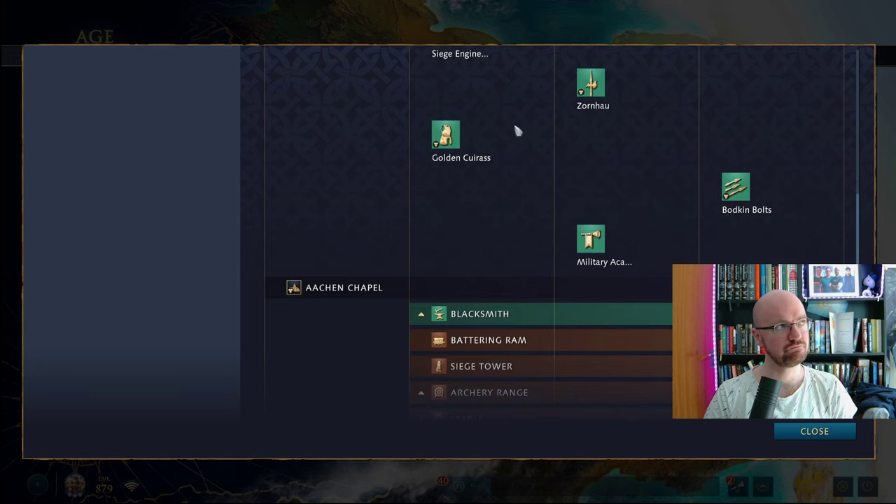
{"action": "scroll", "coordinate": [512, 131], "scroll_direction": "up", "scroll_amount": 10}
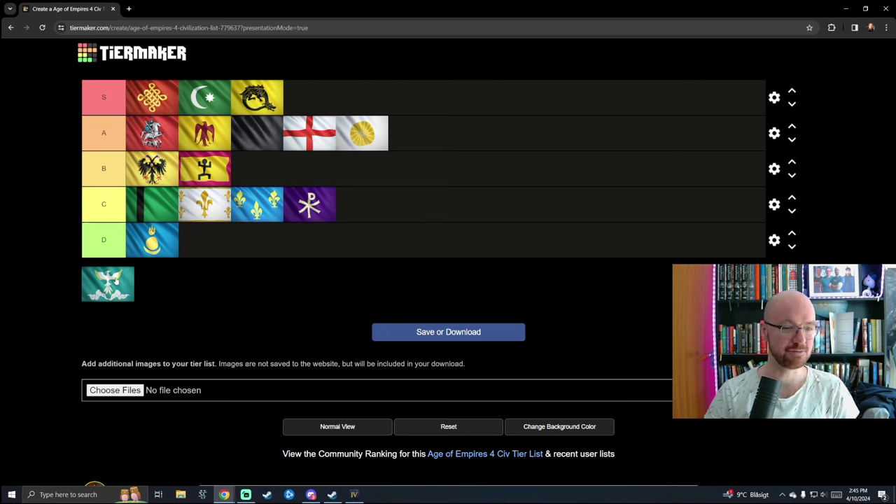
Step: Drop the last unsorted teal bird flag into the S tier's second slot
{"action": "left_click_drag", "start_coordinate": [115, 281], "coordinate": [203, 102]}
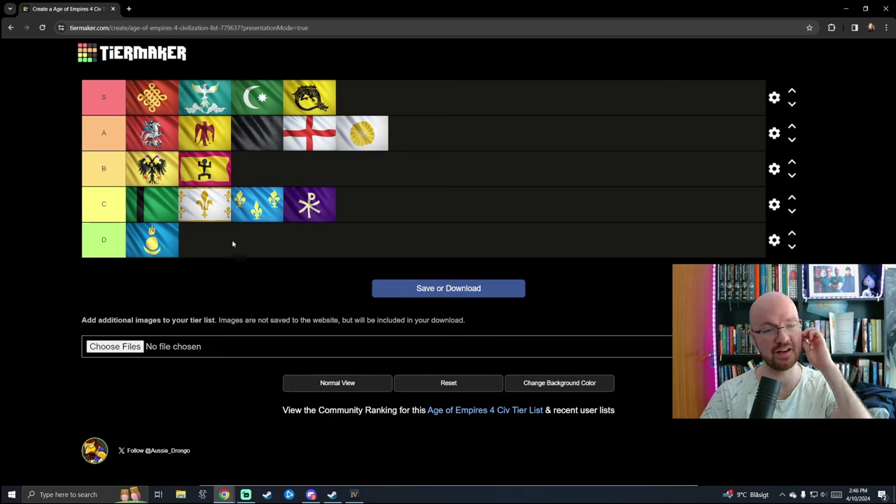
{"action": "left_click", "coordinate": [103, 96]}
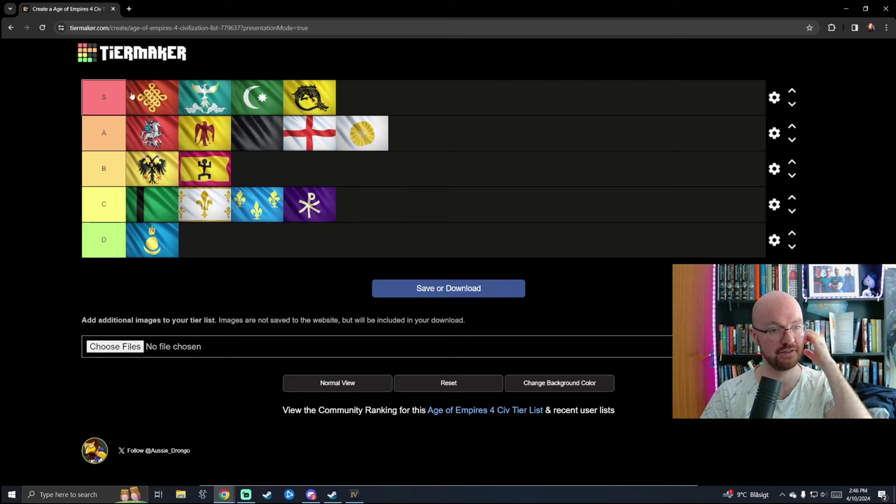